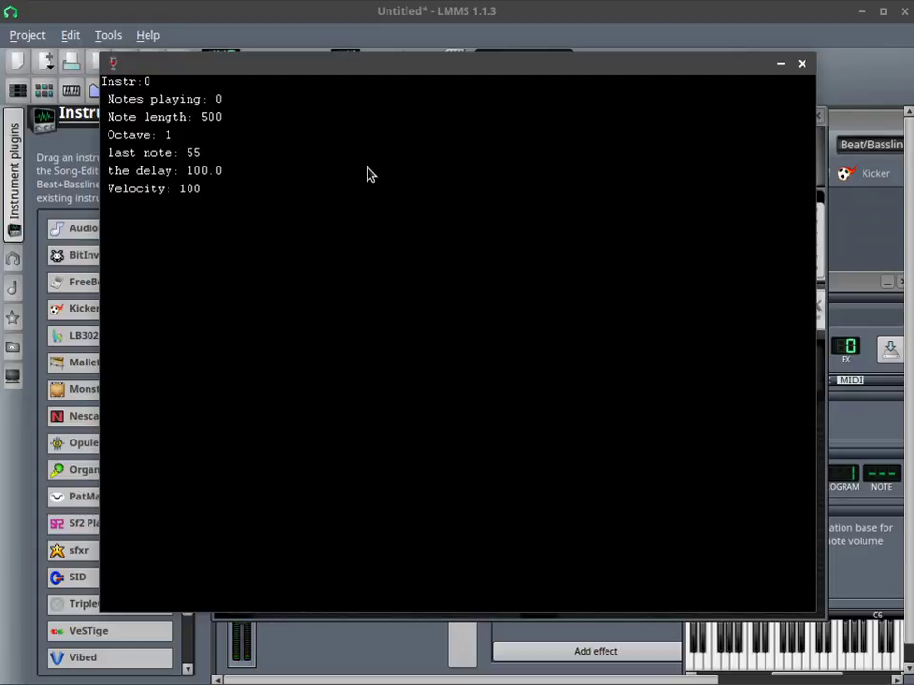
- Leave the MIDI Fingers console and return to the LMMS Slayer2 plugin window
key("alt+Tab")
key("alt+Tab")
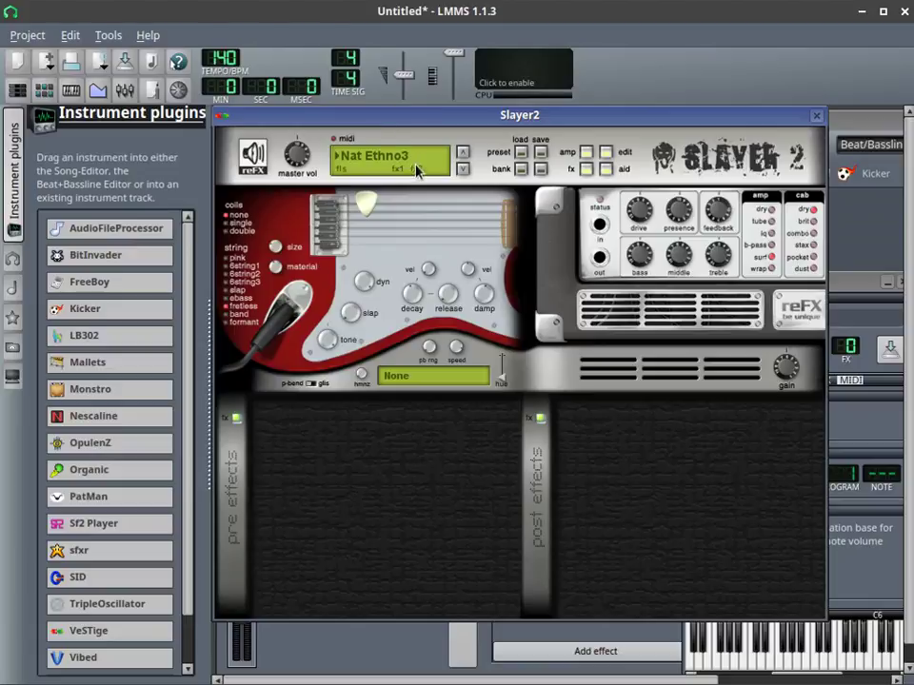
- Load the Power 70s preset in Slayer2 in place of Nat Ethno3
left_click(435, 165)
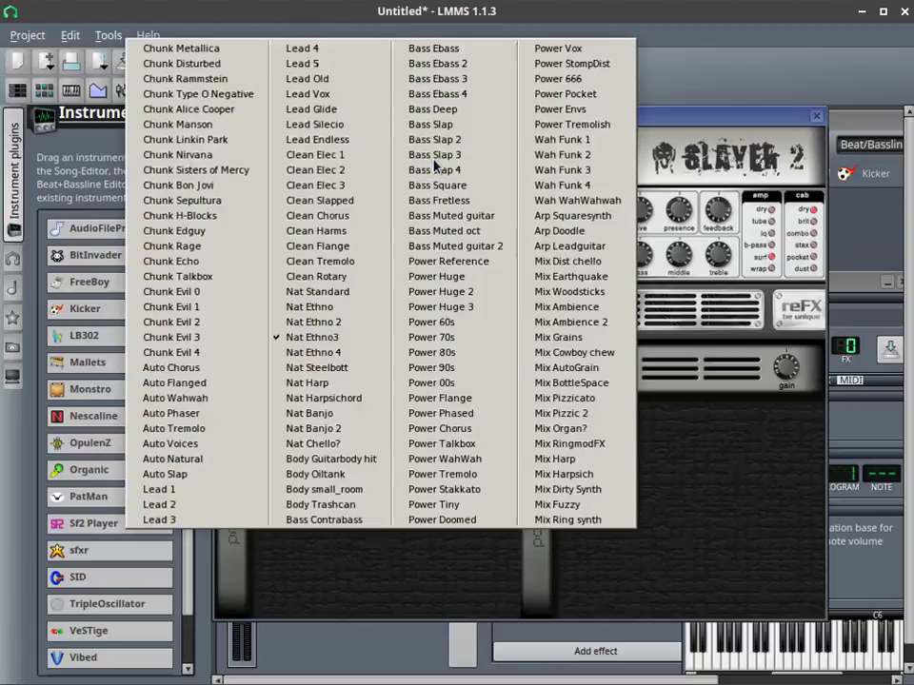
left_click(454, 344)
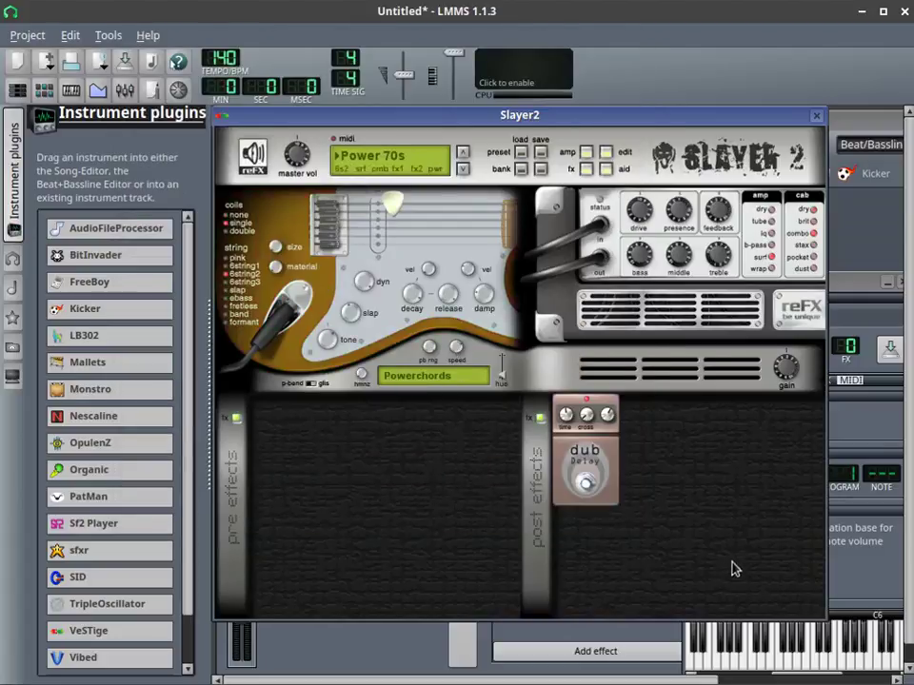
- Play notes from MIDI Fingers with the note delay raised from 30 to 200, then return to LMMS
key("alt+Tab")
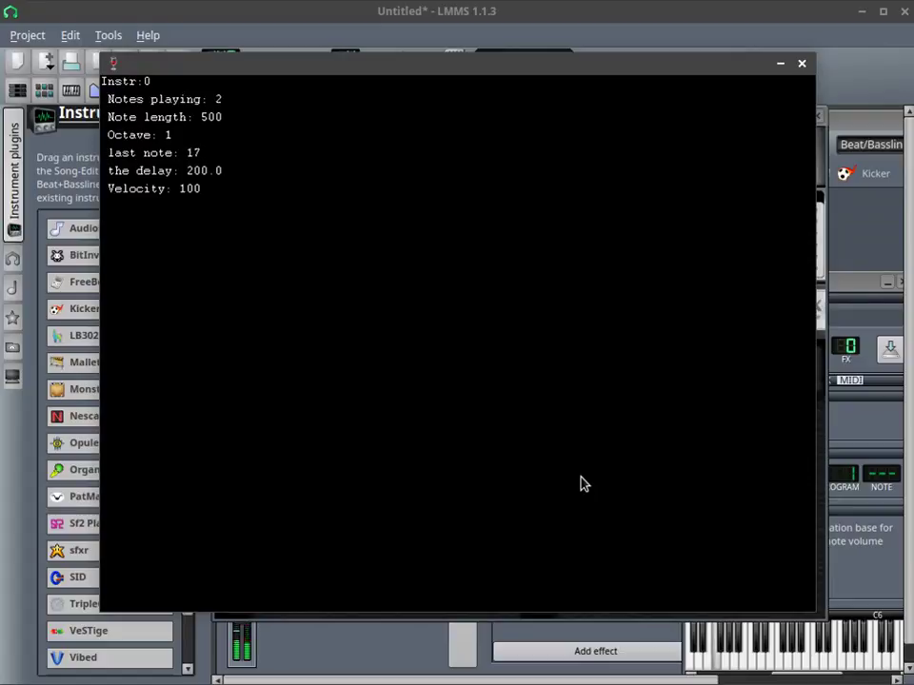
key("alt+Tab")
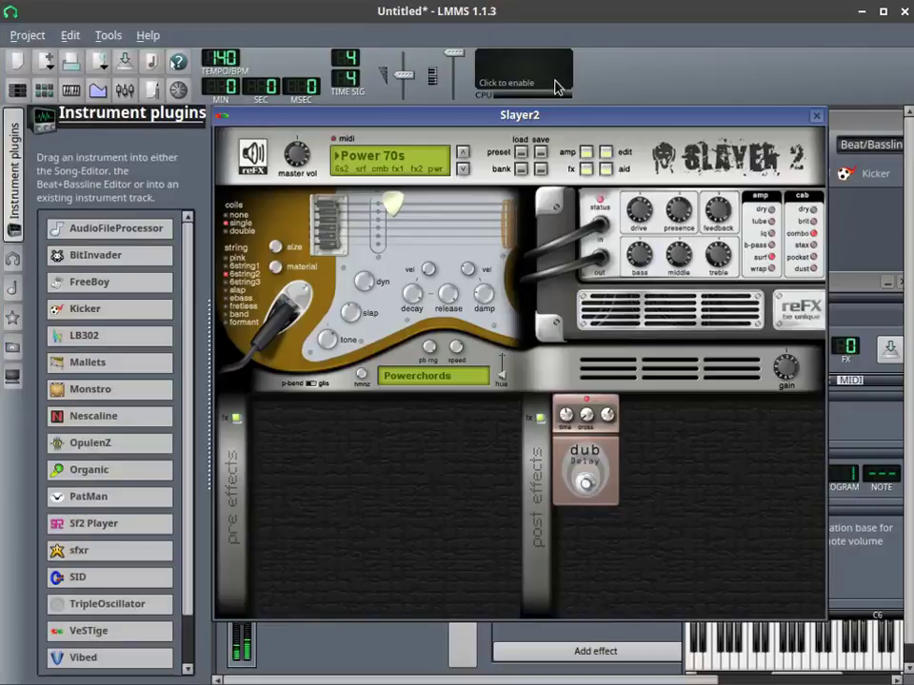
- Step the Slayer2 preset to Bass Slap 3 and check it from the MIDI Fingers console
left_click(417, 170)
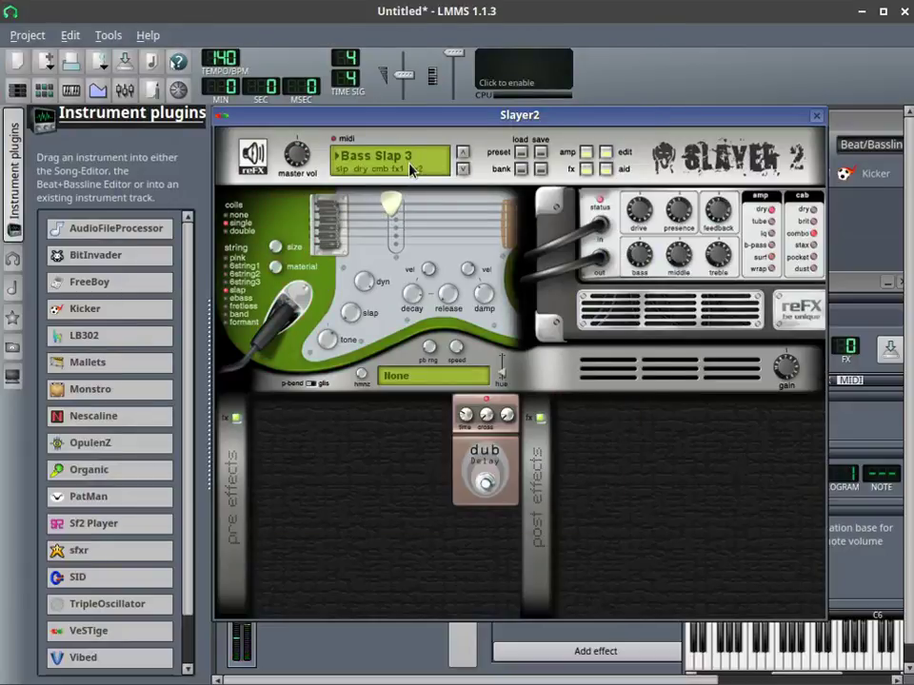
key("alt+Tab")
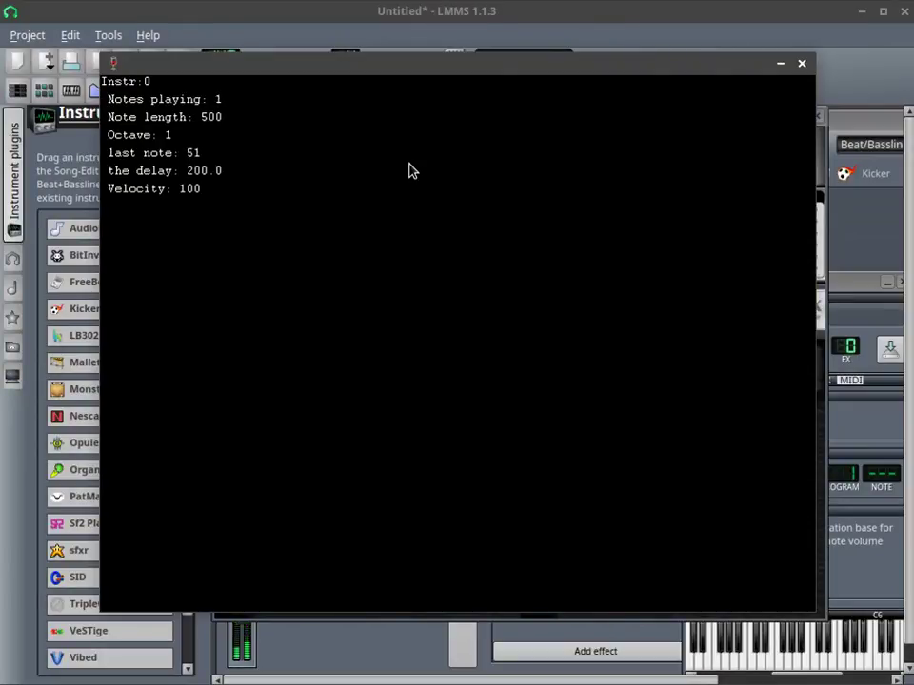
key("alt+Tab")
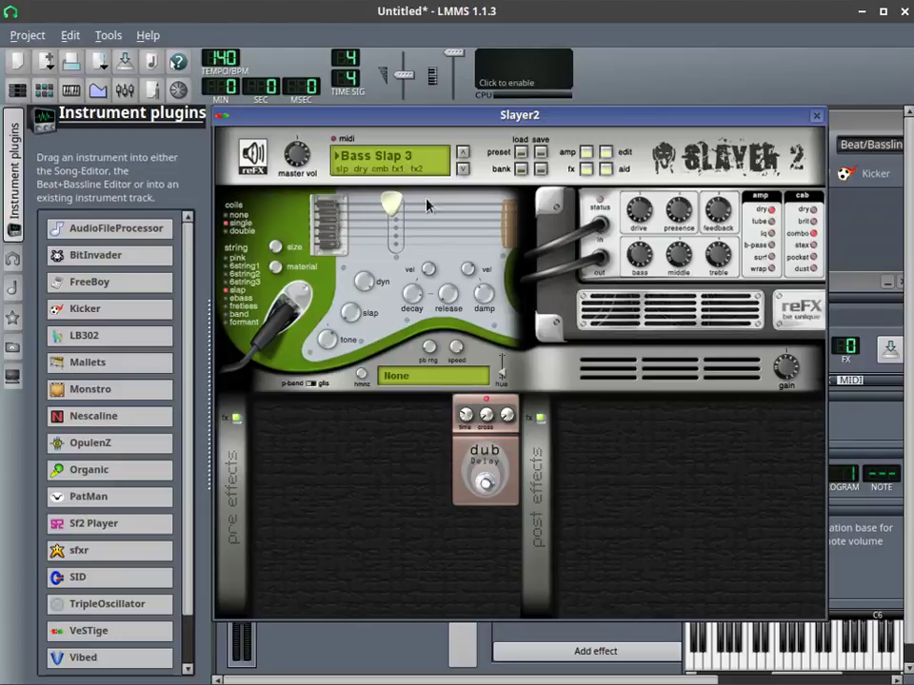
- Try Bass Slap 4, settle on Chunk Evil 2, and bring the MIDI Fingers console forward
left_click(462, 169)
left_click(420, 165)
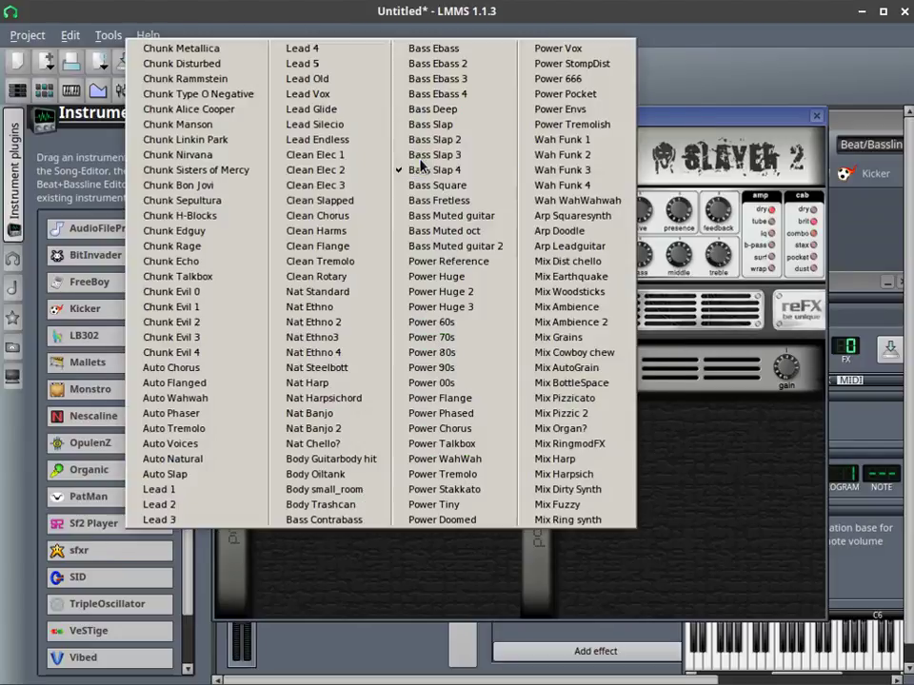
left_click(186, 323)
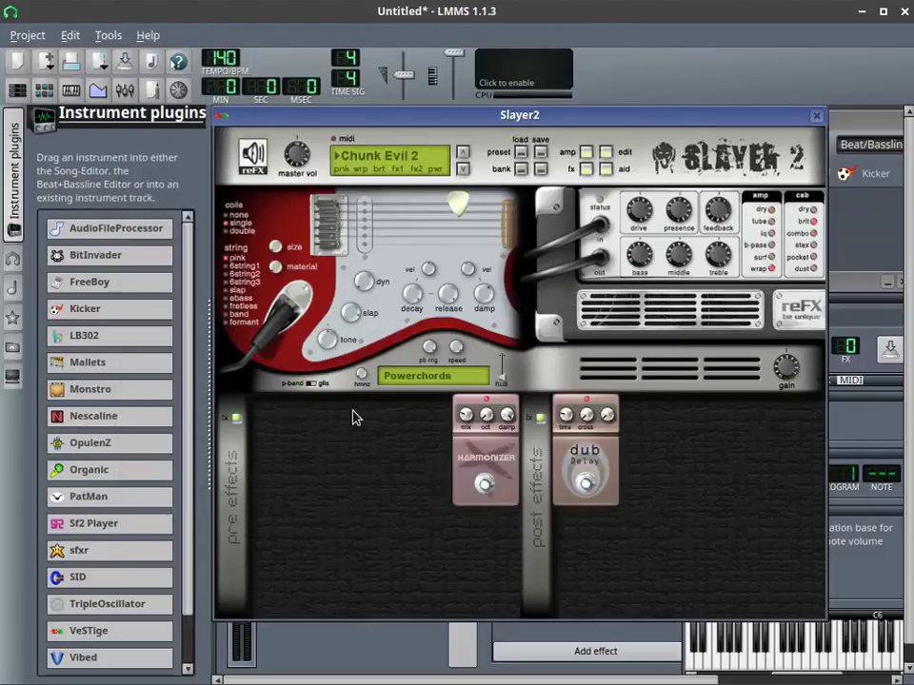
key("alt+Tab")
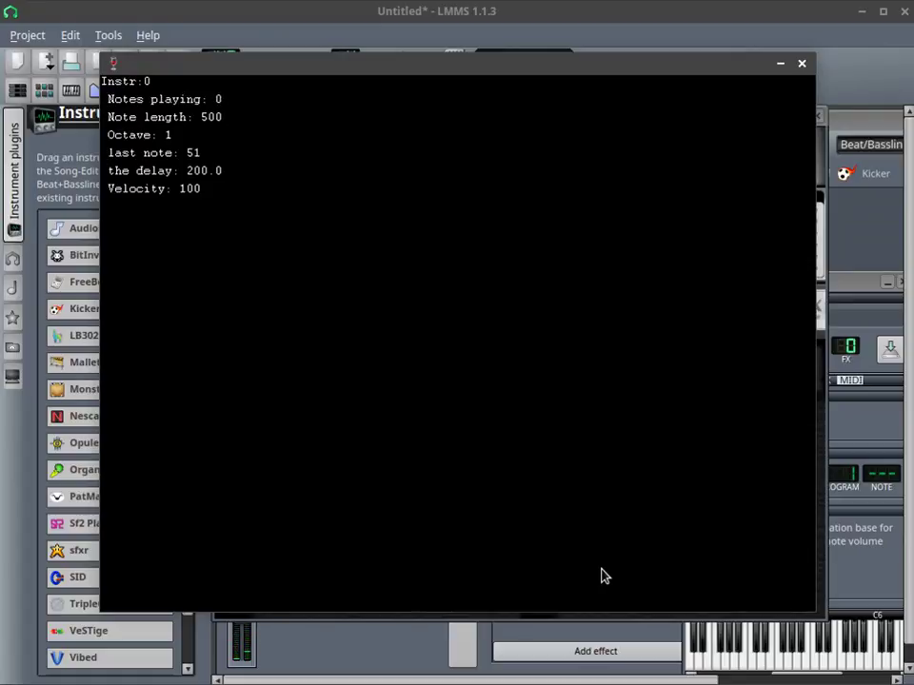
- Move the Slayer2 window partly off-screen, raise the track settings window, and play a piano key
key("alt+Tab")
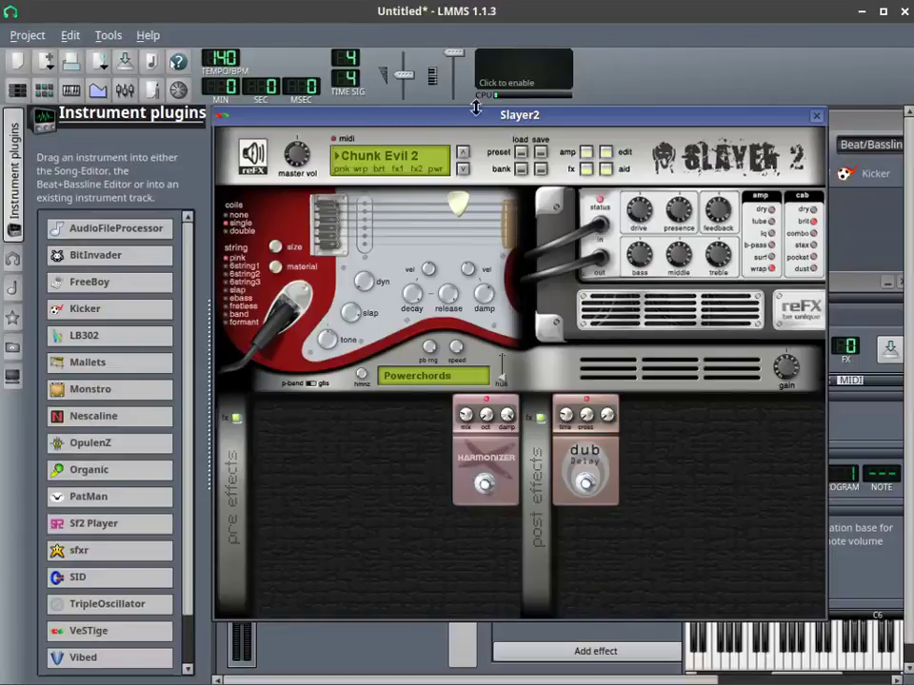
left_click_drag(475, 107, 418, 102)
left_click(837, 284)
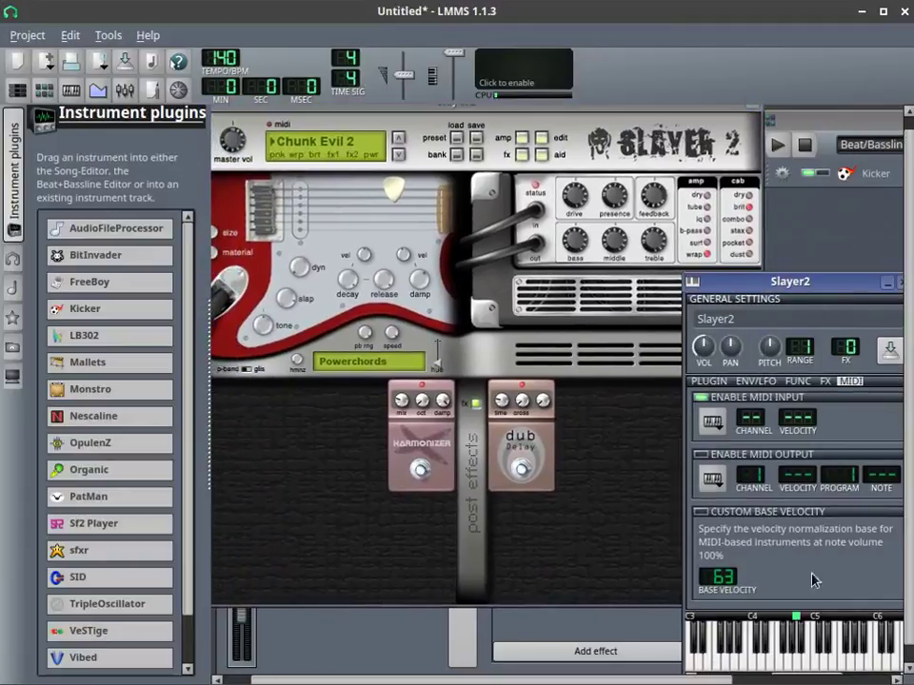
left_click(788, 664)
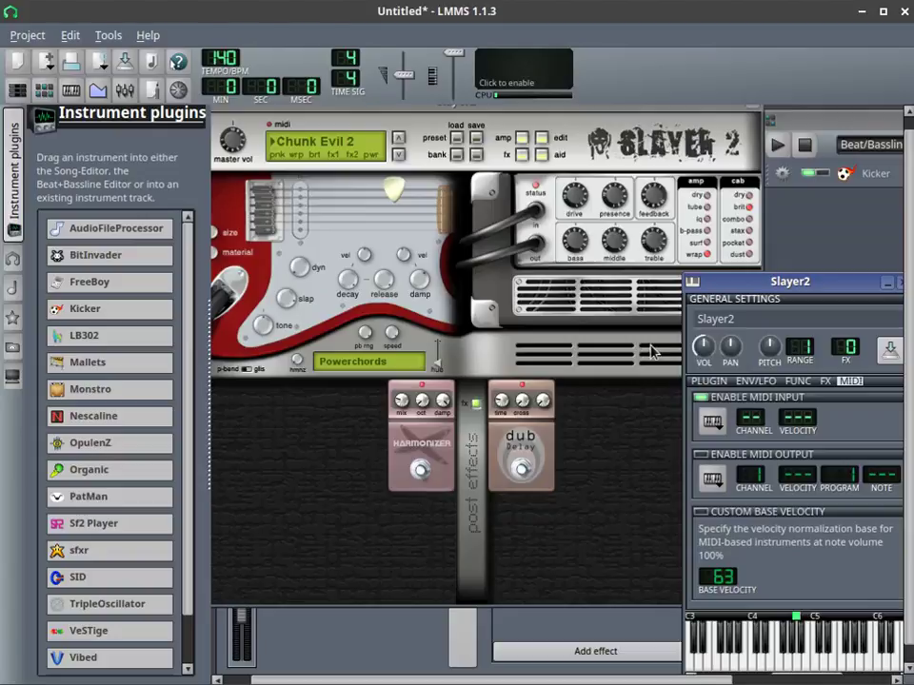
- Close the Slayer2 window, open the VeSTige PLUGIN page, and toggle Slayer2's GUI on and off
left_click_drag(434, 112, 530, 143)
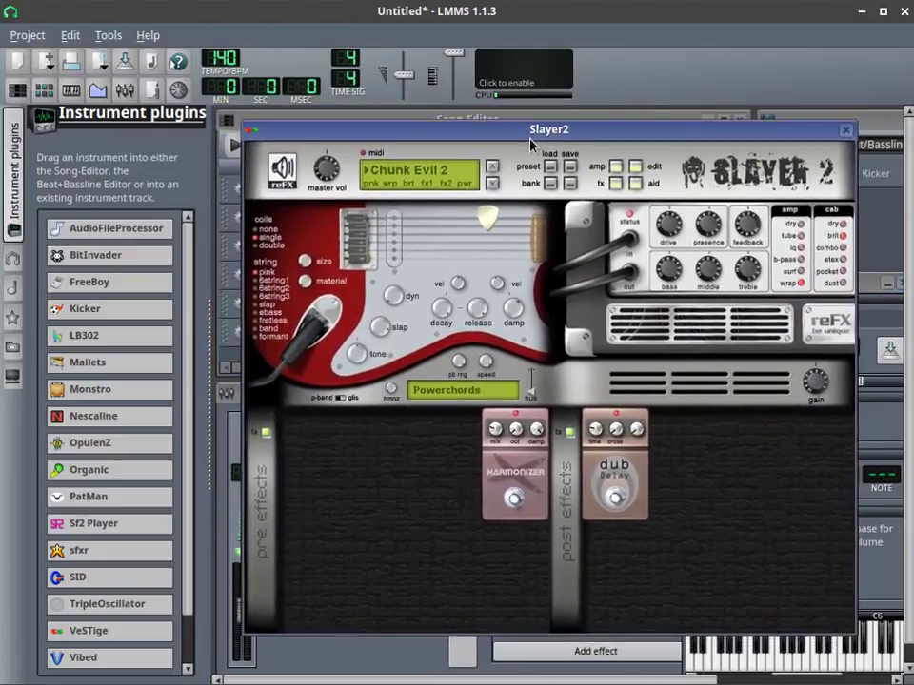
left_click(847, 132)
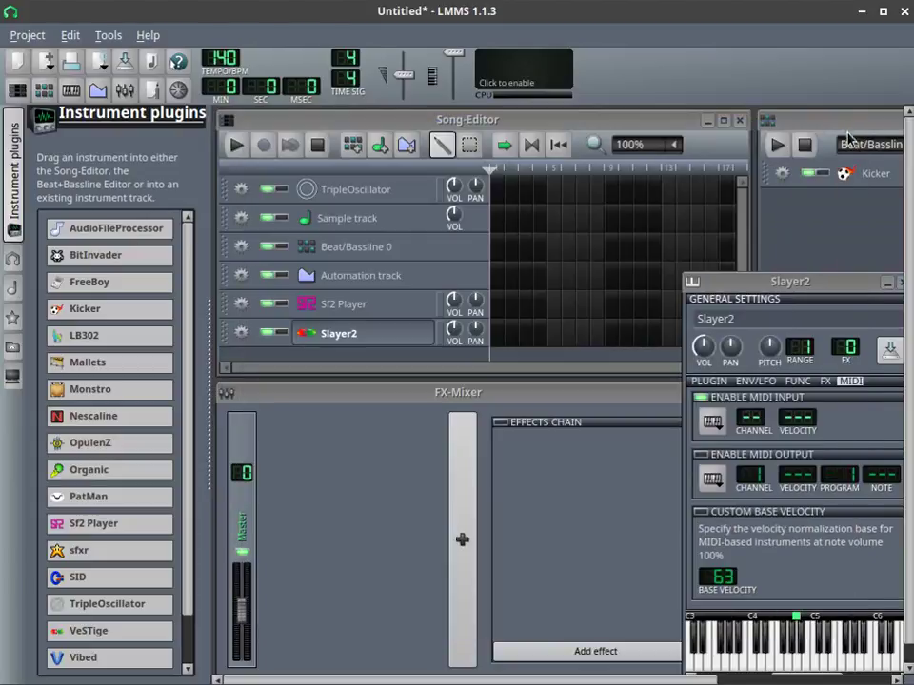
left_click(712, 382)
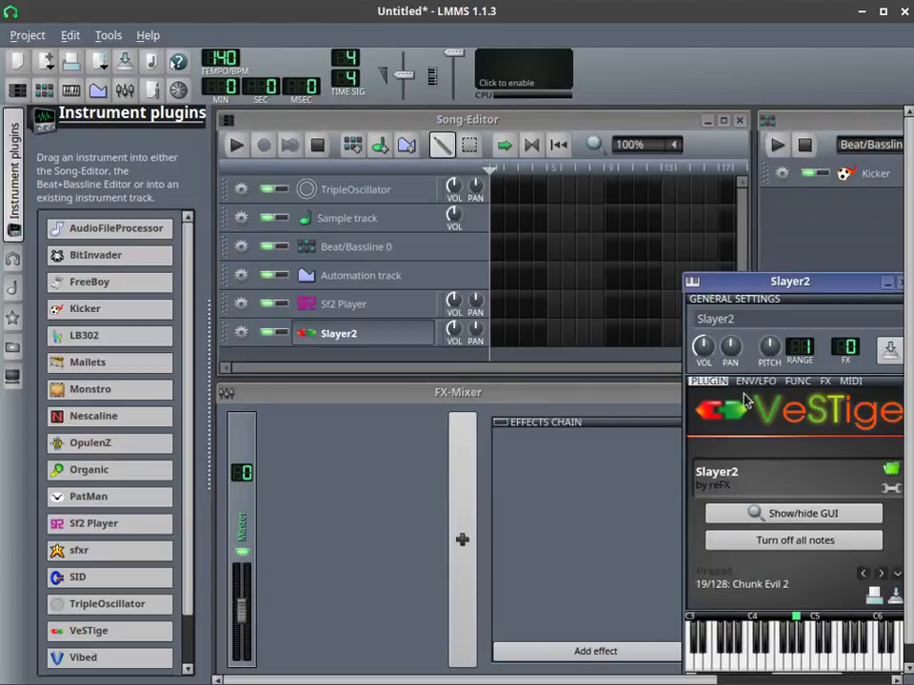
left_click(830, 517)
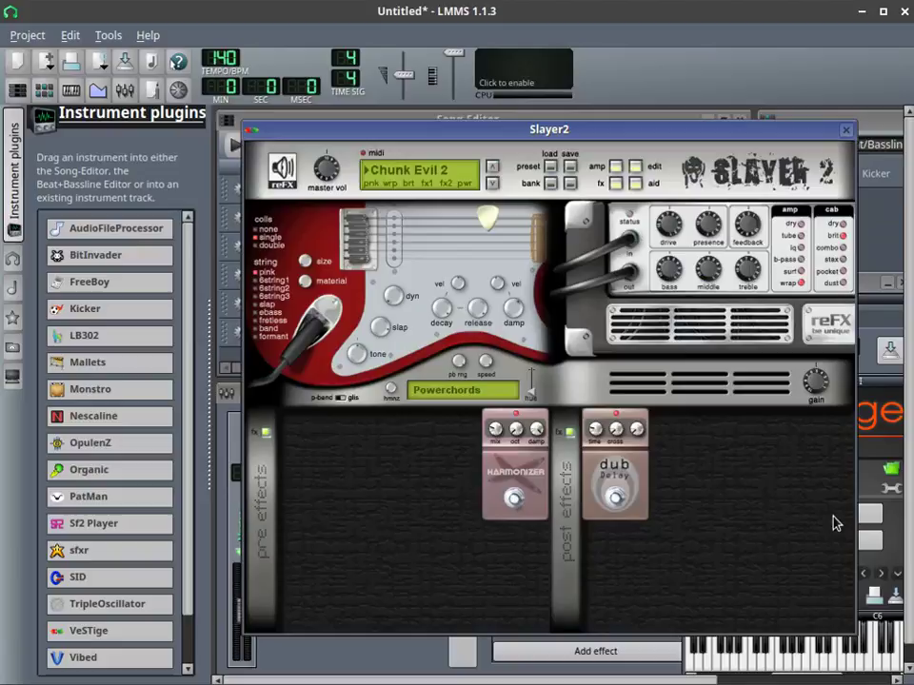
left_click(870, 514)
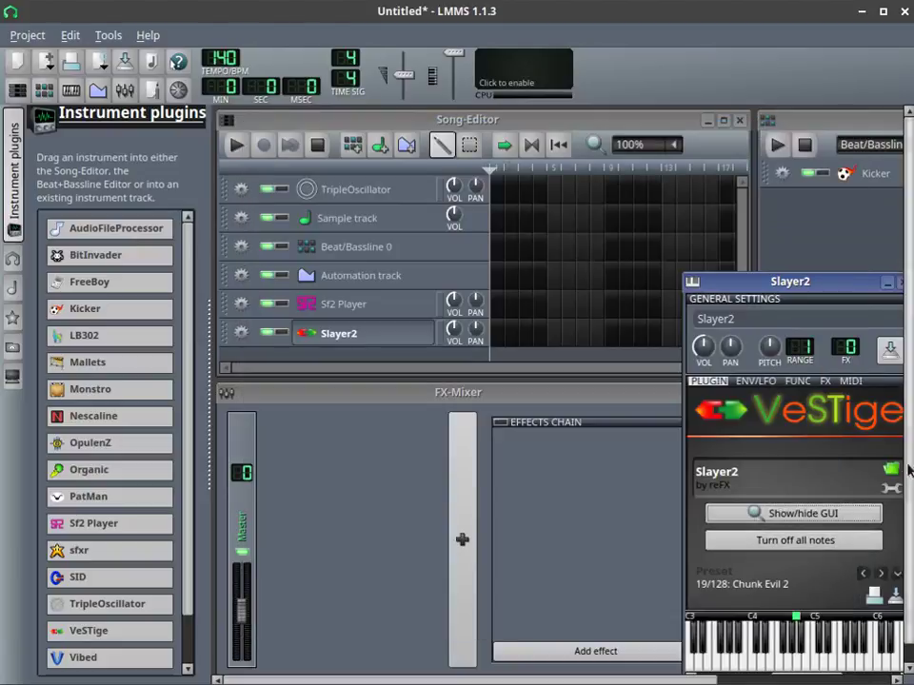
- Load Suburban Guitarist.dll from the saviHOST vsti2016 folder into VeSTige
left_click(891, 470)
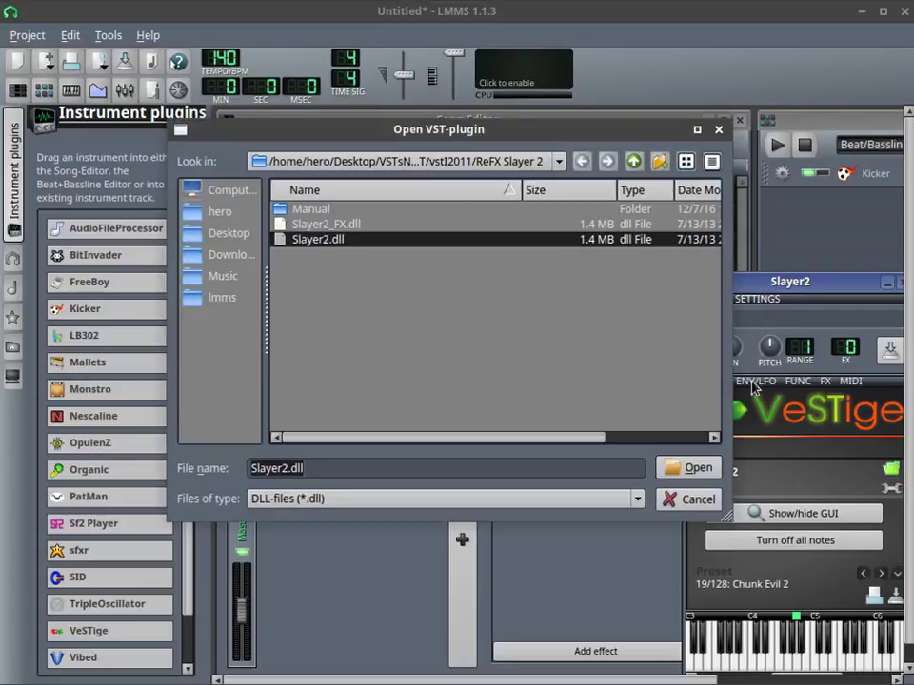
left_click(633, 160)
scroll(426, 380, "down", 2)
scroll(425, 380, "down", 1)
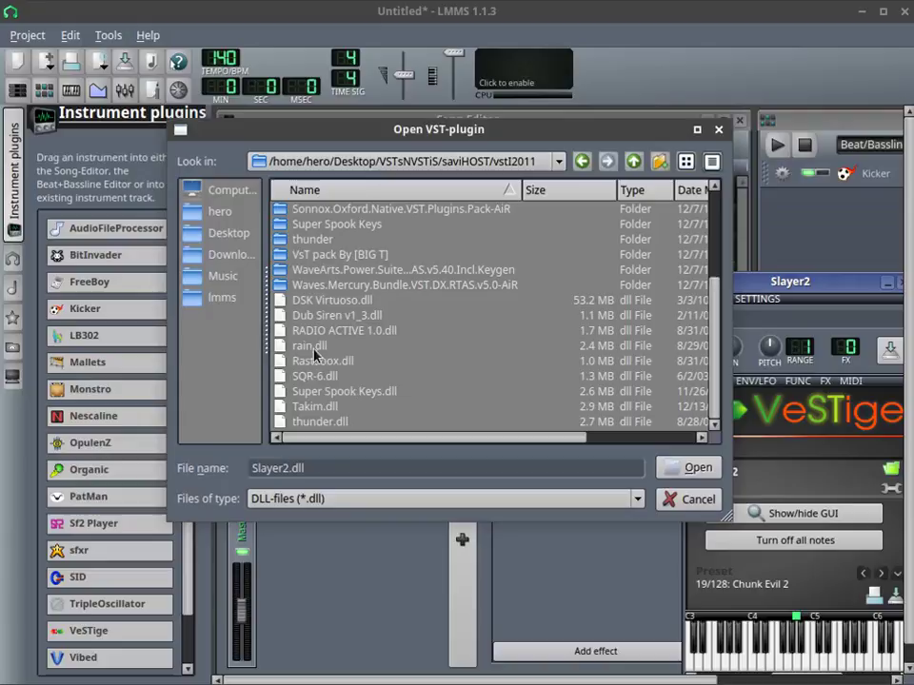
scroll(319, 345, "up", 3)
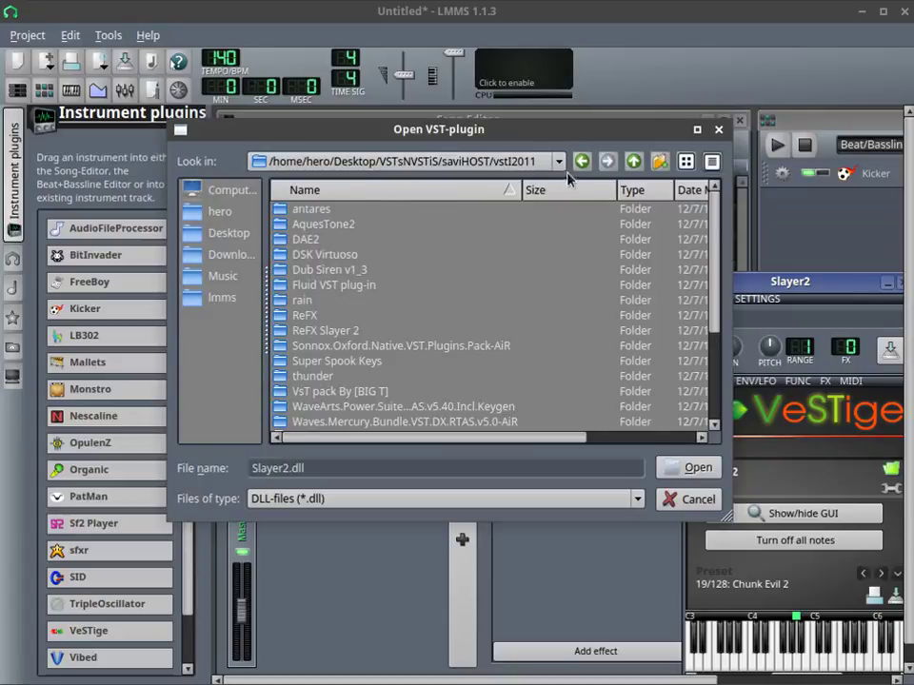
left_click(634, 162)
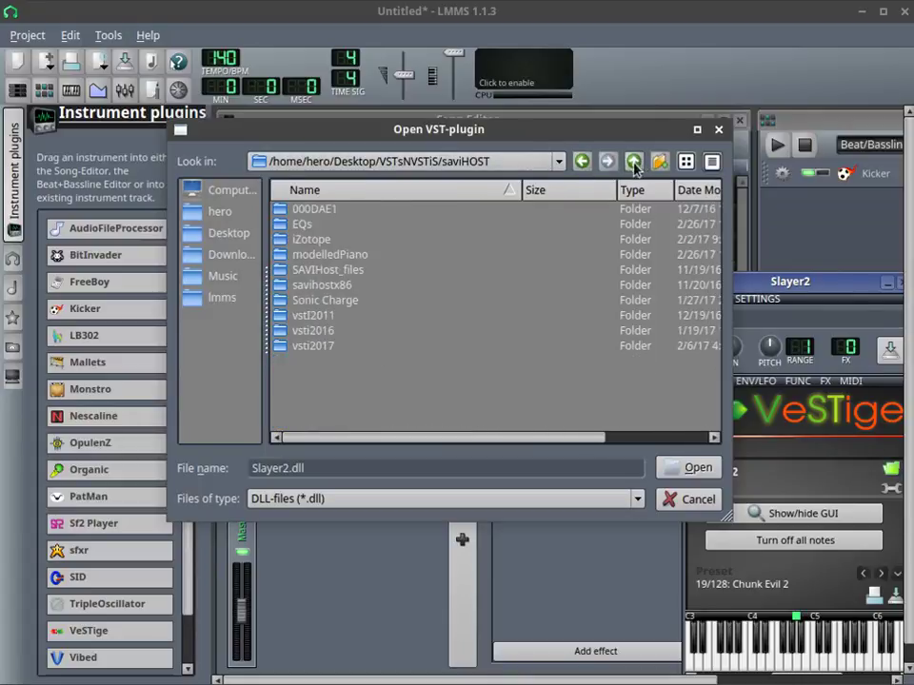
double_click(315, 330)
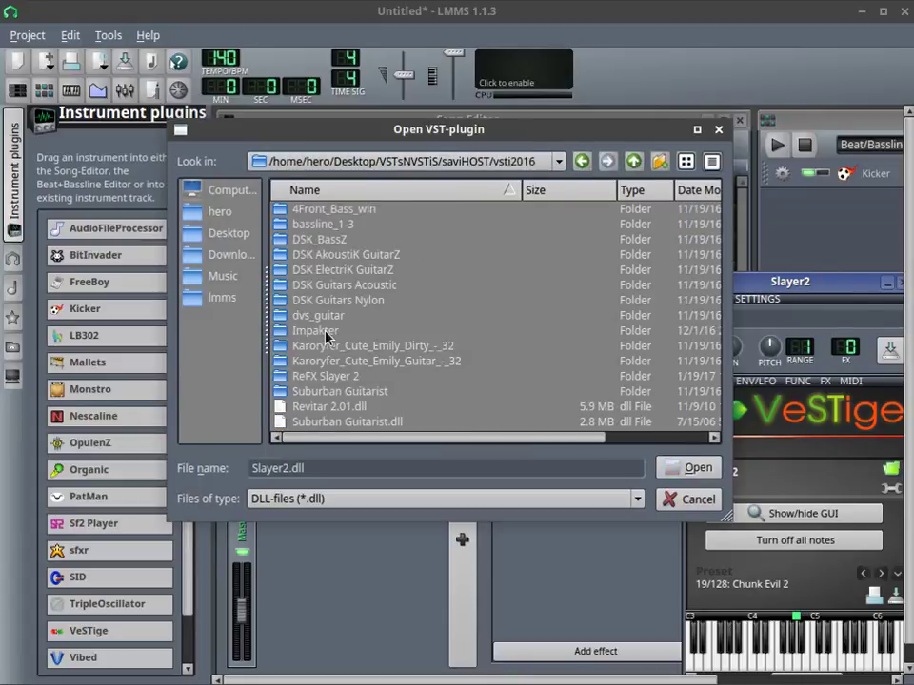
double_click(342, 422)
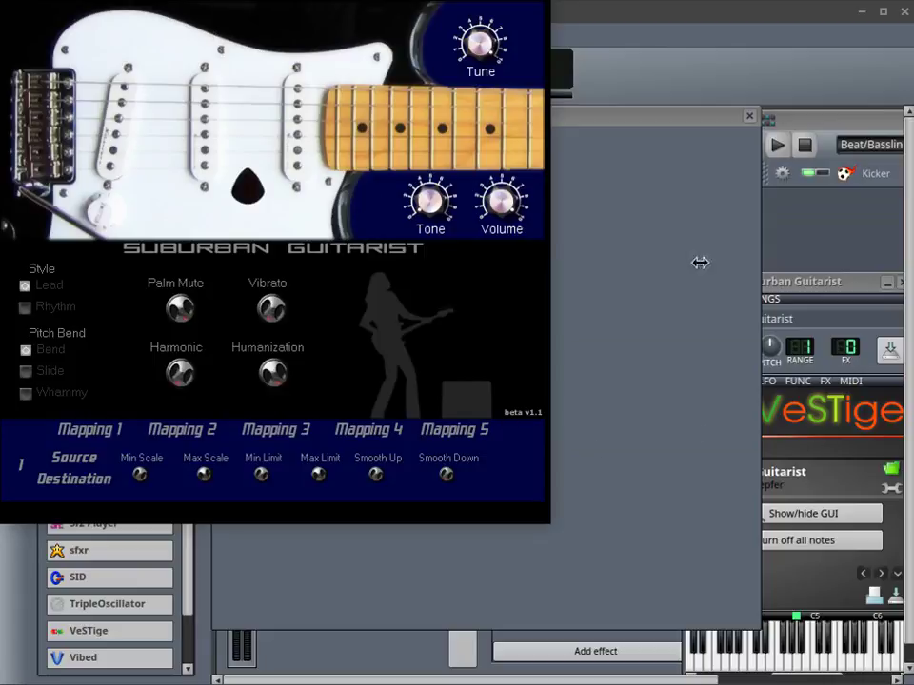
- Show the Suburban Guitarist GUI and close the empty plugin window that appears
left_click(695, 124)
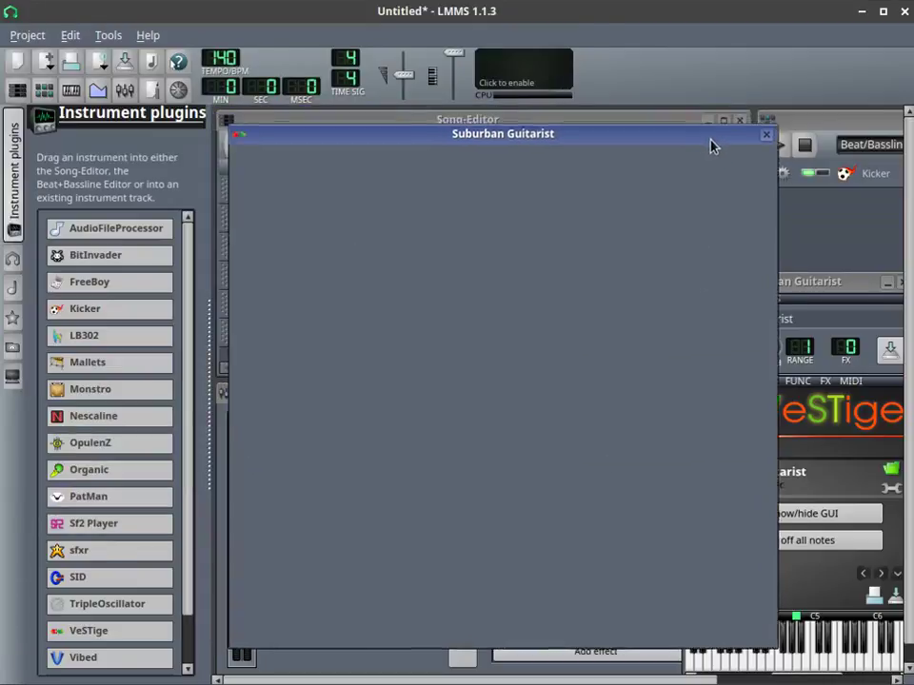
left_click(814, 518)
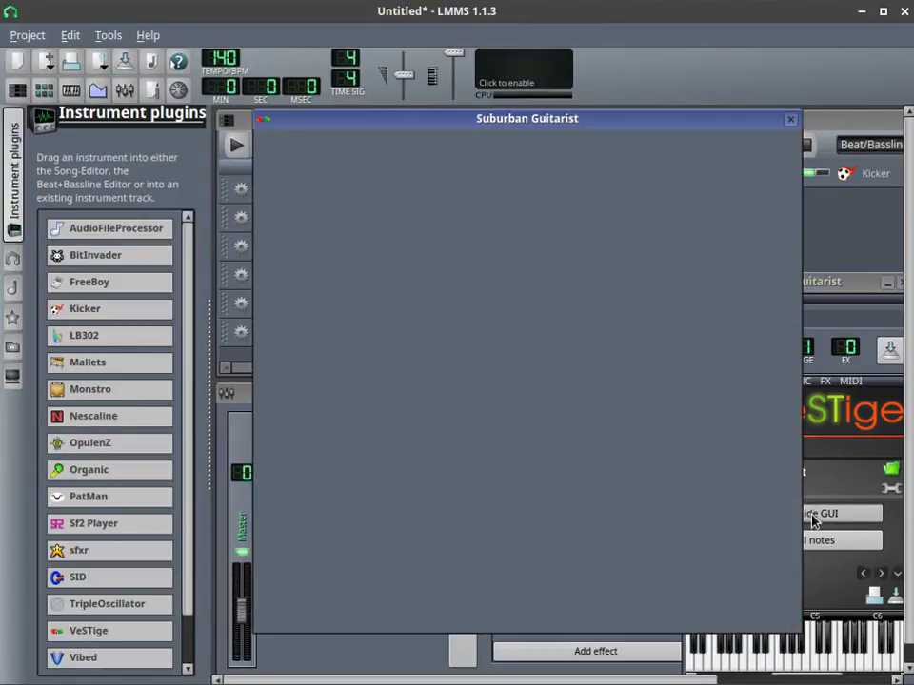
left_click(816, 517)
left_click(824, 516)
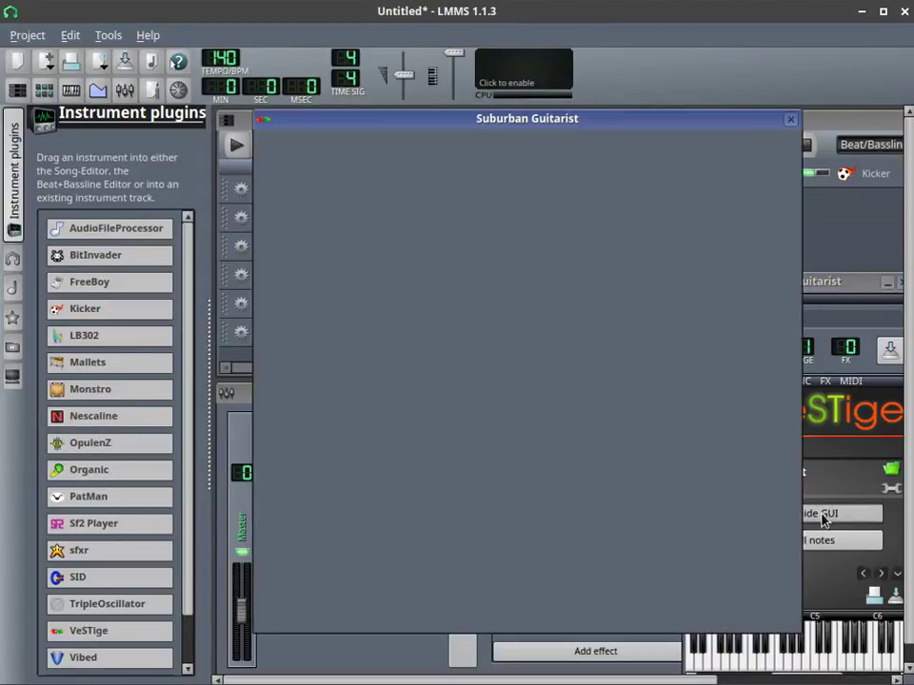
left_click(791, 119)
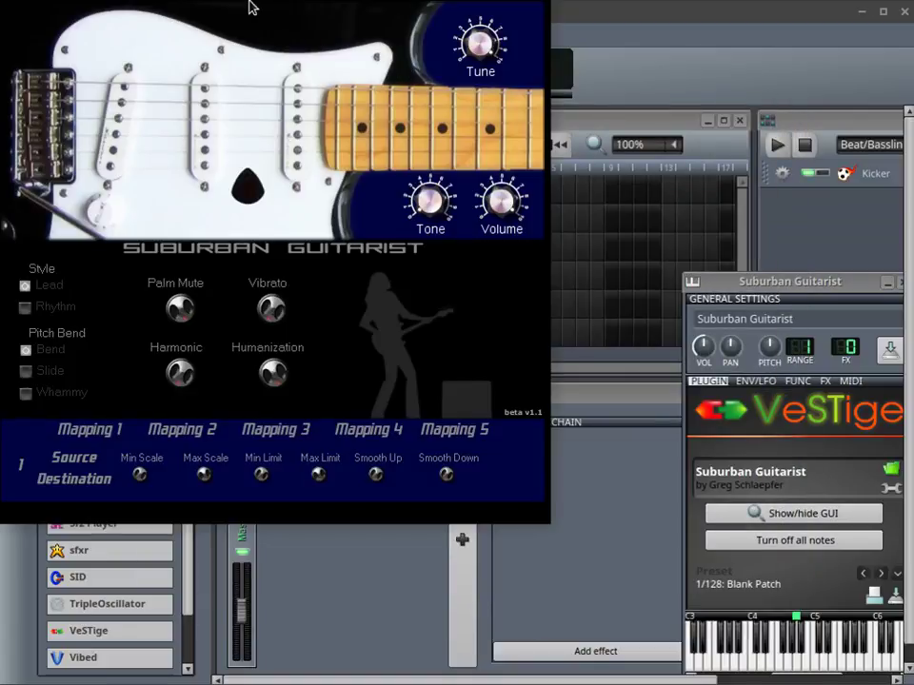
- Position the guitar interface window, then hide it and switch to another window
left_click_drag(238, 109, 326, 239)
left_click_drag(443, 306, 413, 269)
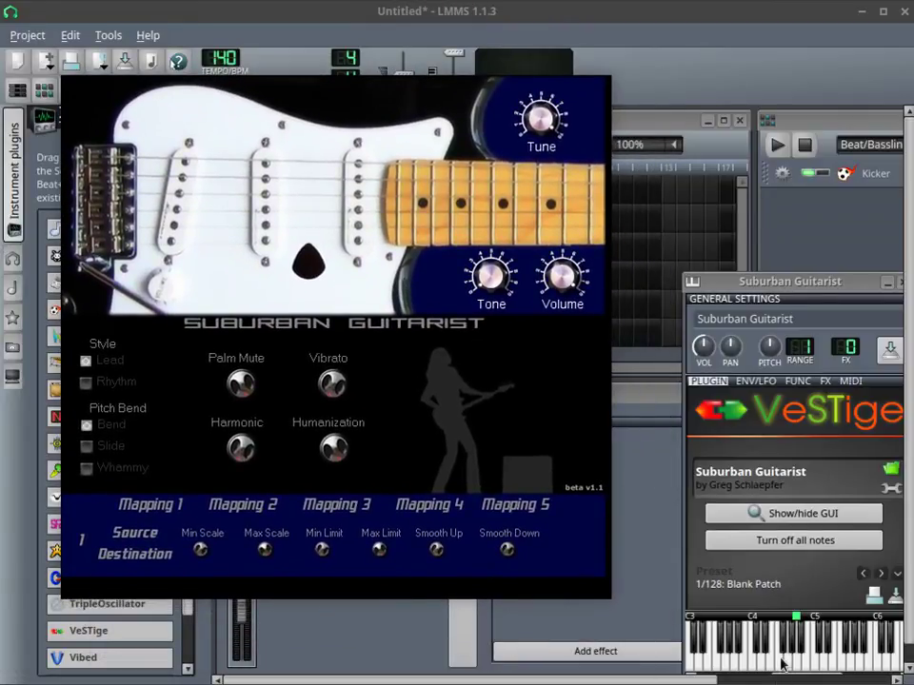
left_click(781, 664)
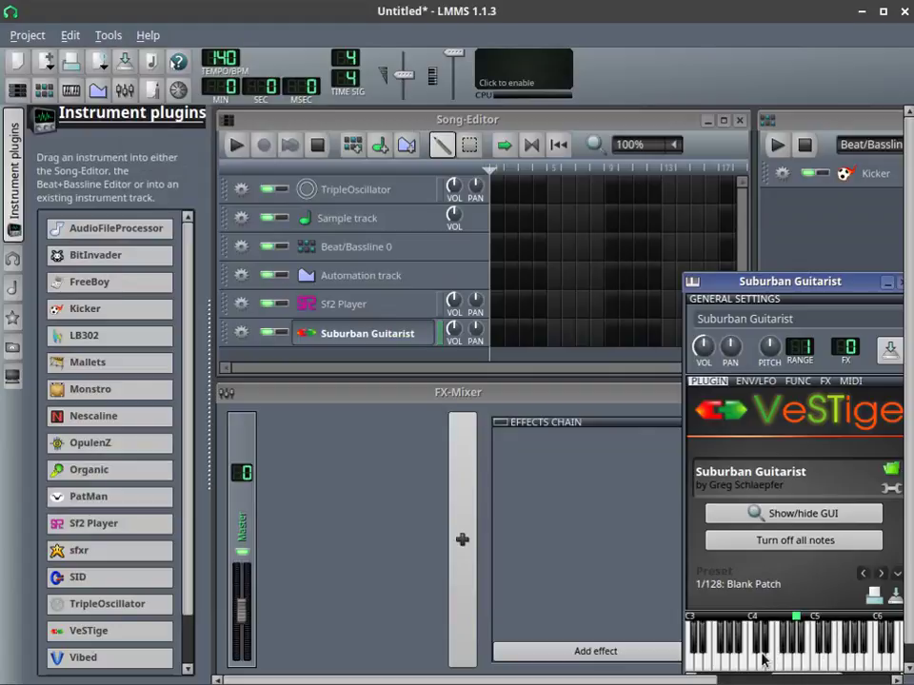
key("alt+Tab")
key("Tab")
key("Tab")
key("Tab")
key("Tab")
key("Tab")
key("Tab")
key("Tab")
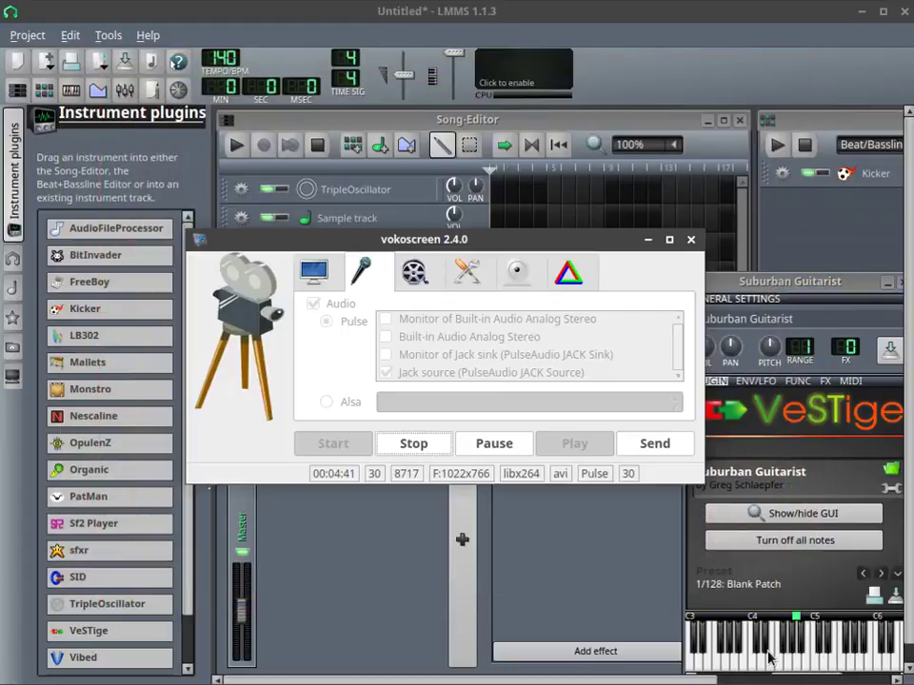